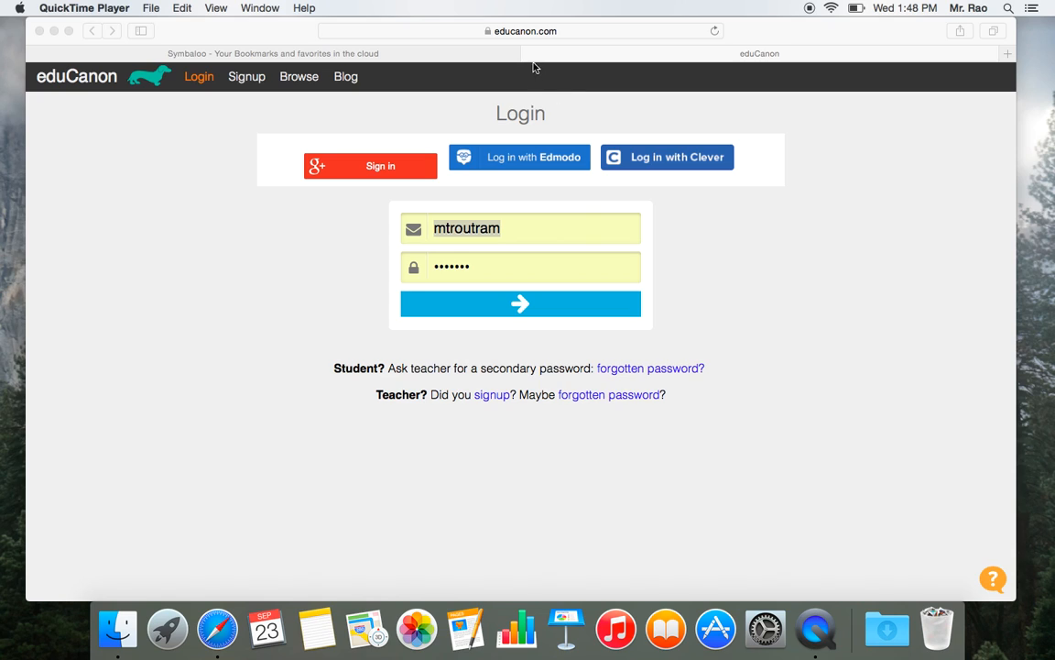
- Open the Spreadsheets Grade 4 note from the Symbaloo page and download the "Cell Location- Sample.numbers" template
left_click(529, 54)
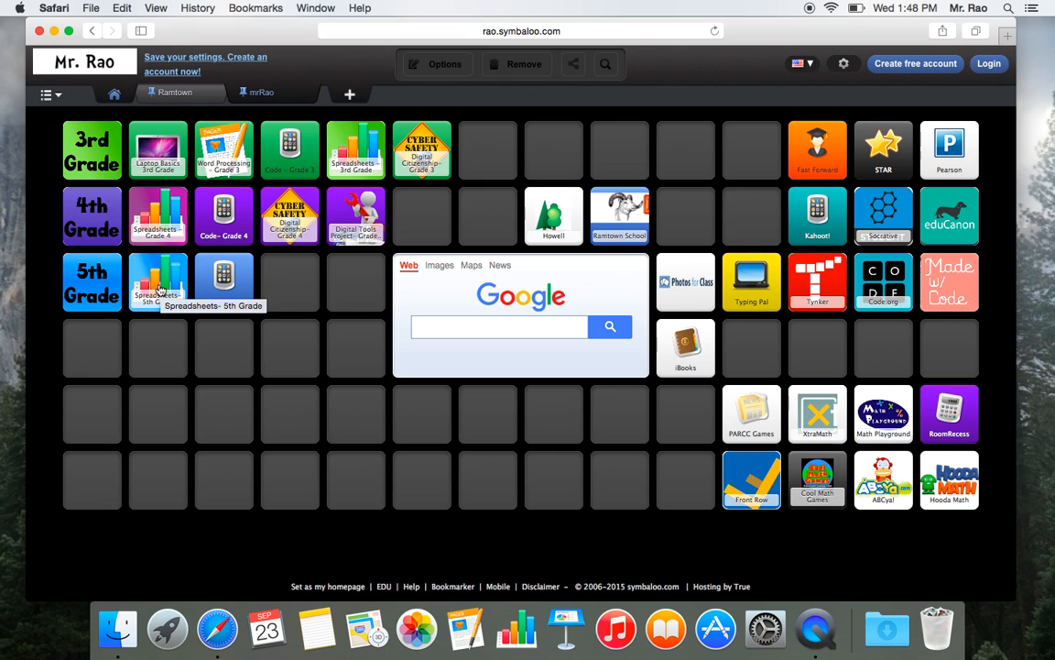
left_click(155, 219)
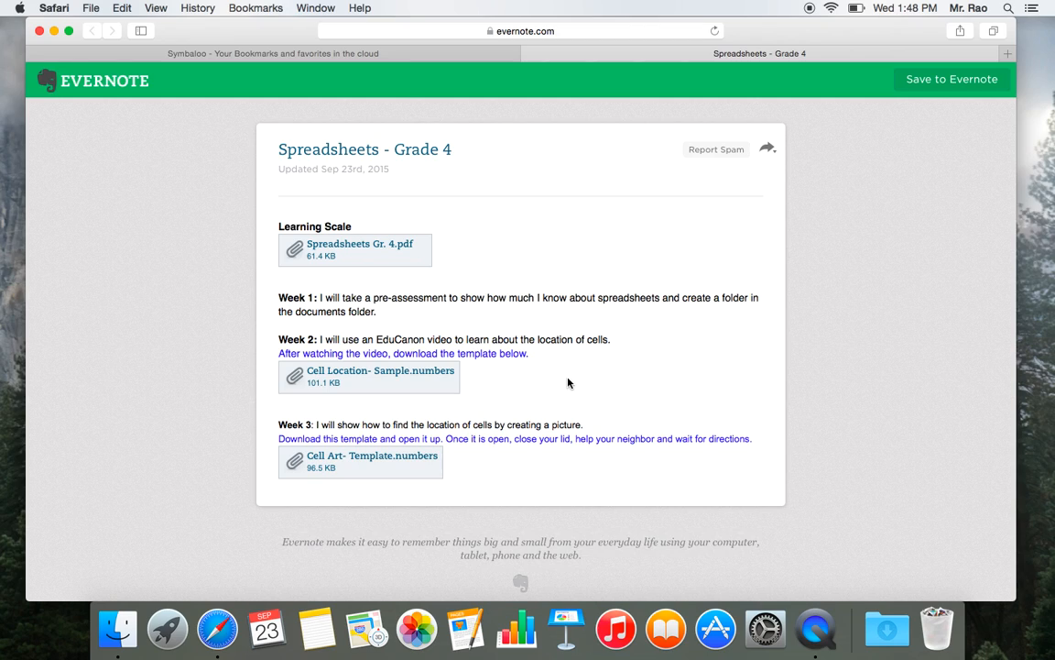
left_click(335, 375)
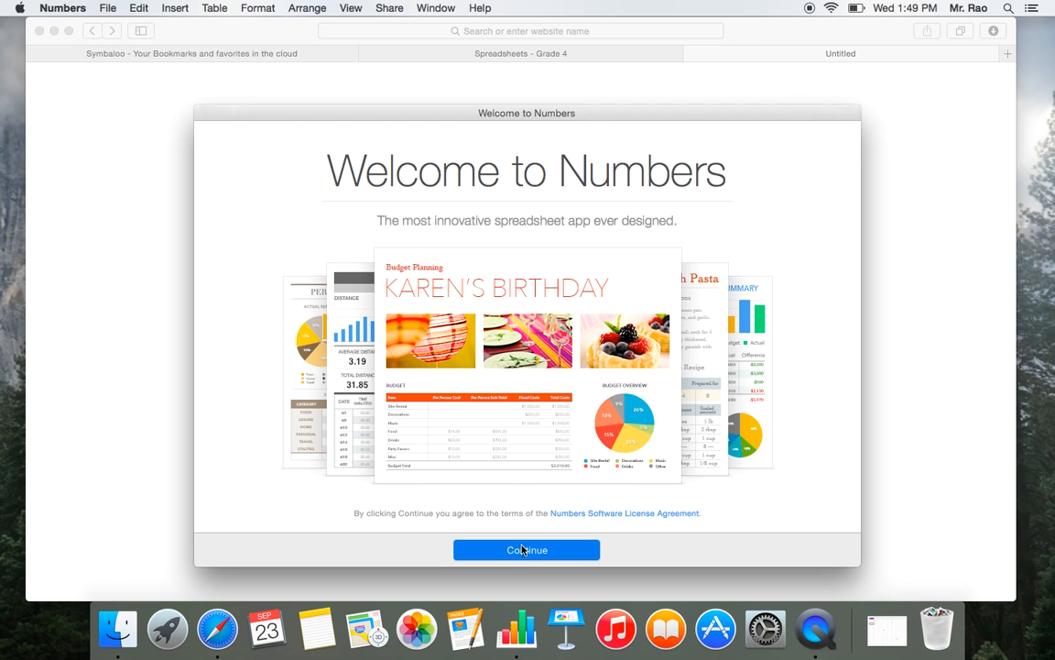
- Get past the Numbers welcome screens by choosing to view existing spreadsheets, and dismiss the file Open dialog
left_click(521, 552)
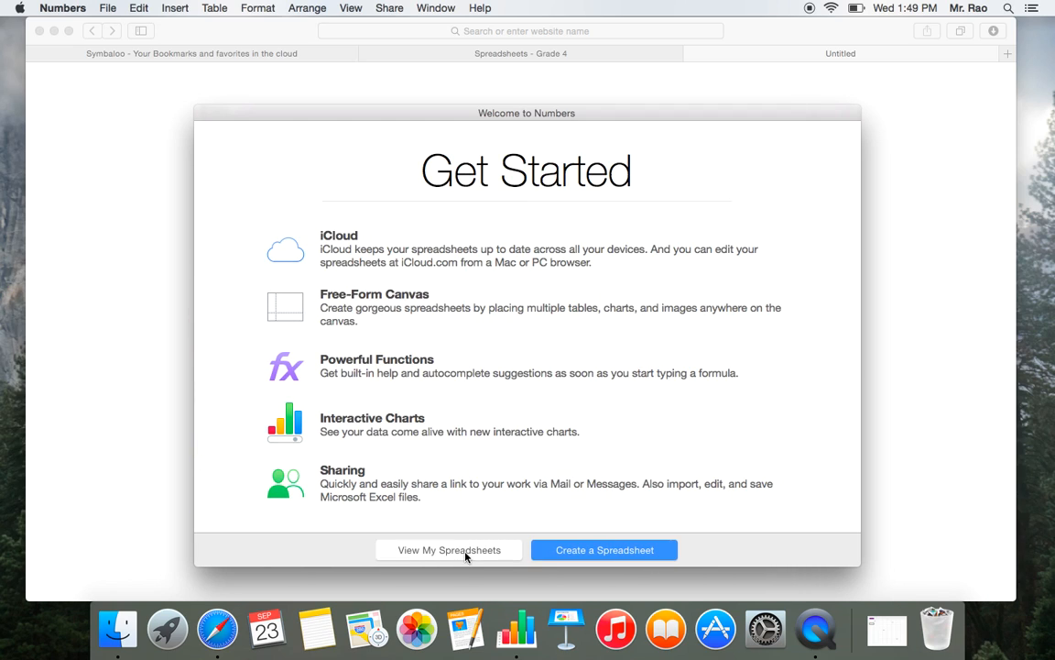
left_click(449, 550)
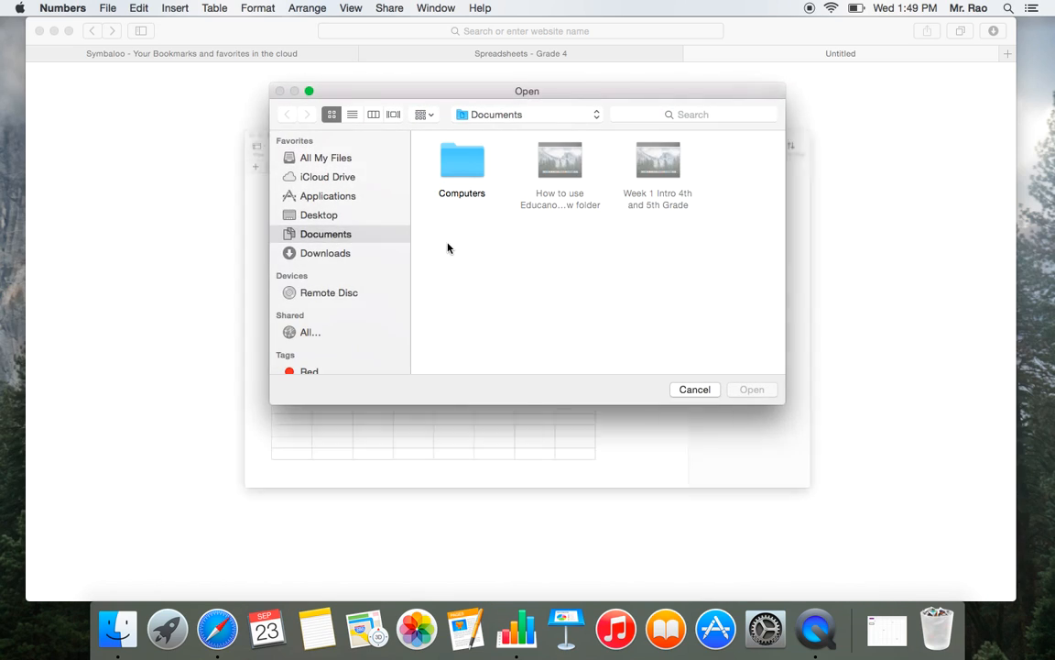
left_click(694, 390)
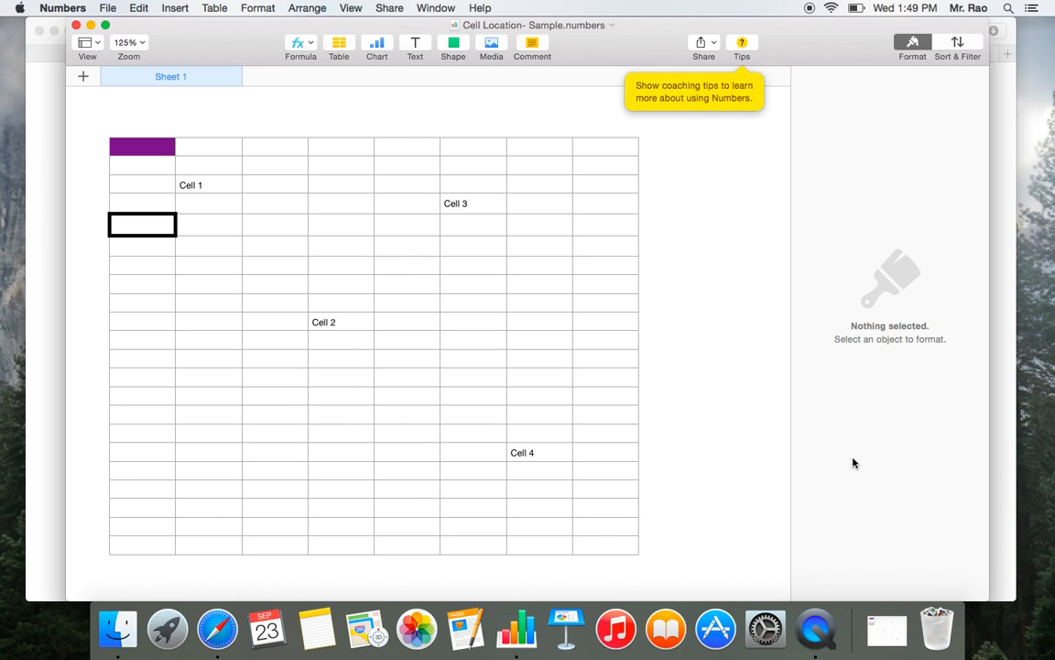
left_click(887, 630)
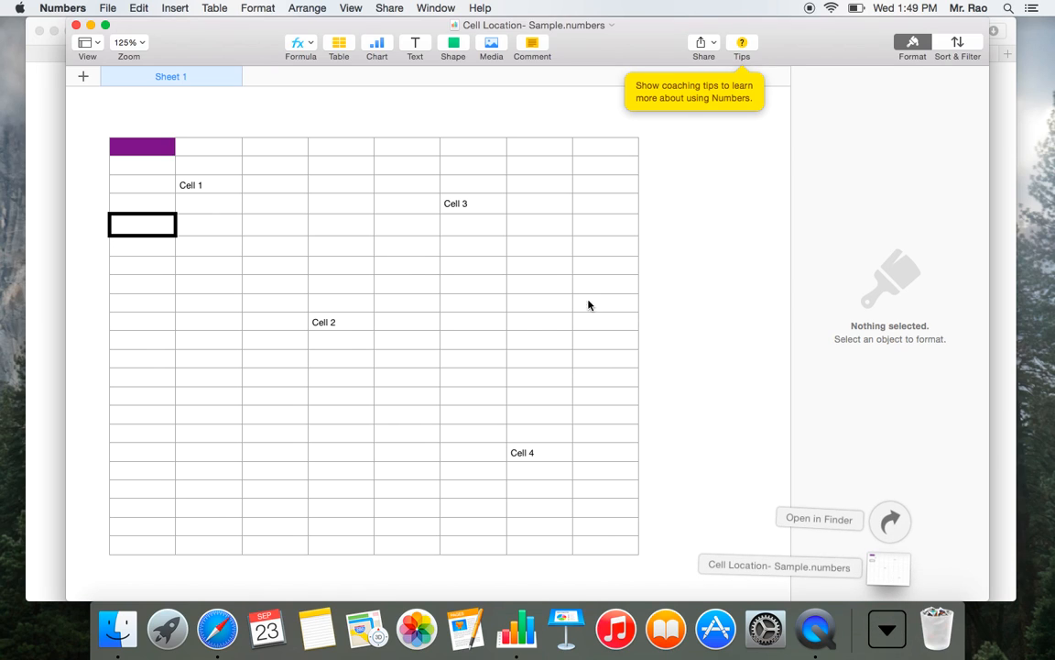
- Rename the spreadsheet to "Cell Location- " followed by the student's full name, and move it to the Documents folder
left_click(612, 27)
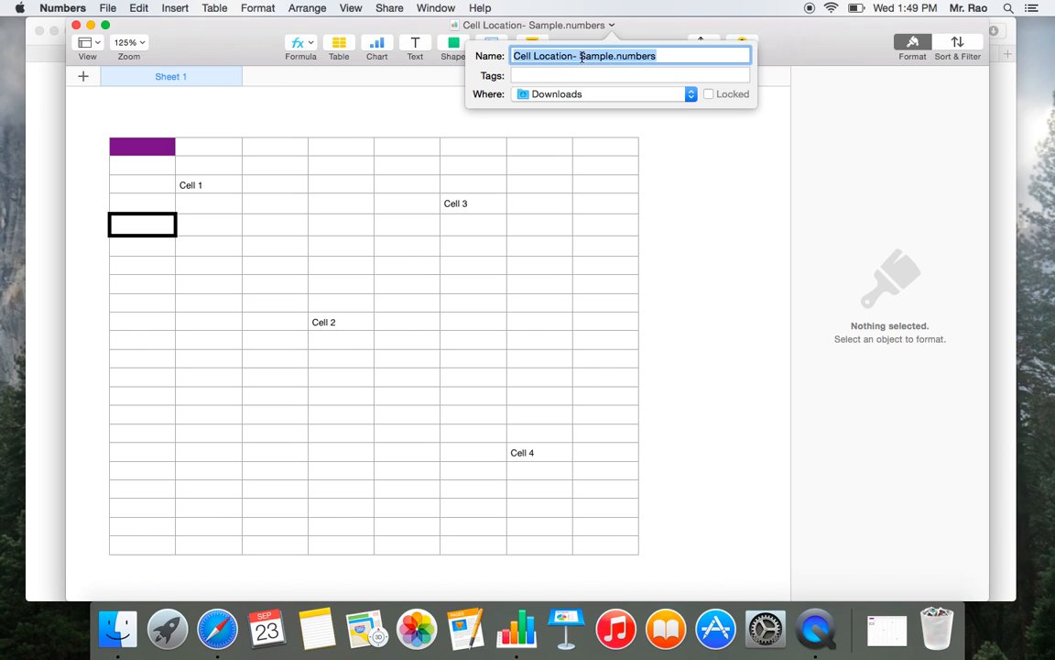
left_click(580, 55)
left_click_drag(580, 56, 678, 64)
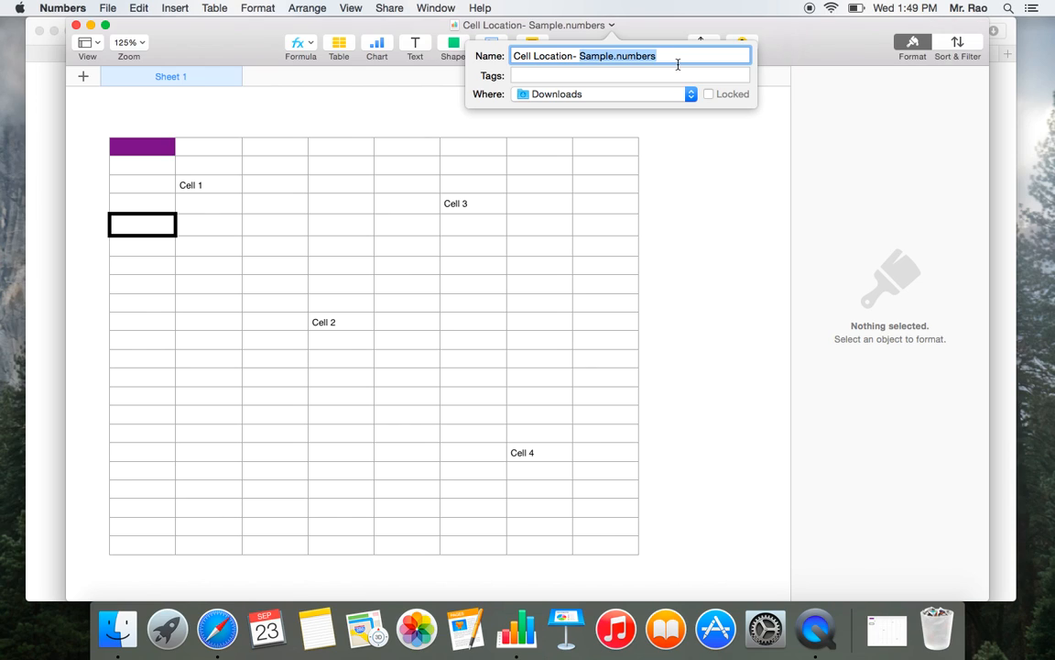
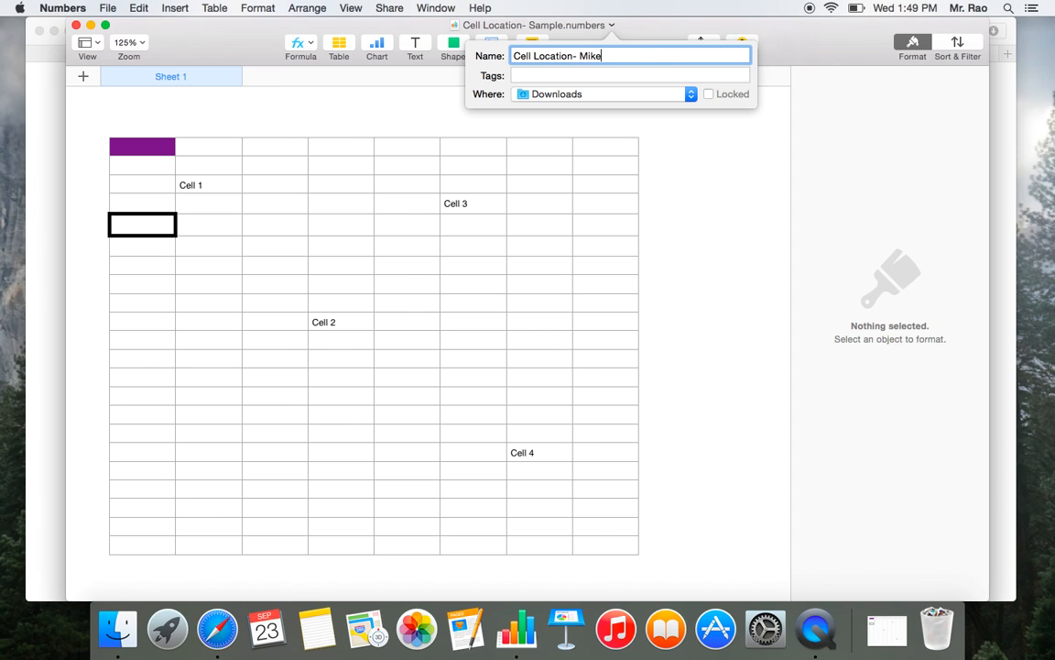
left_click(575, 95)
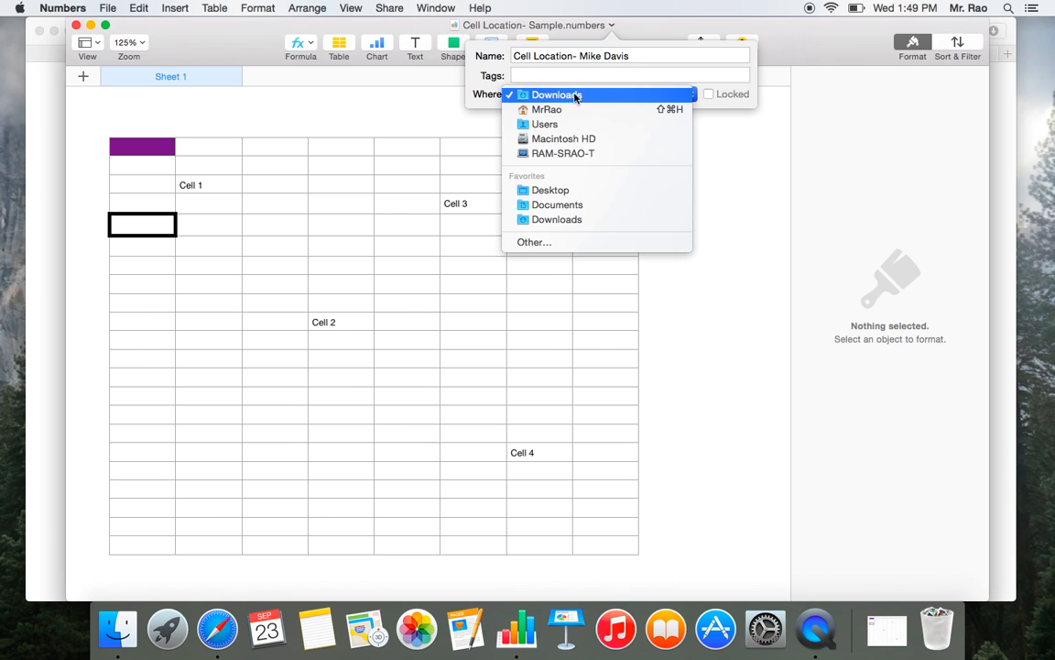
left_click(583, 207)
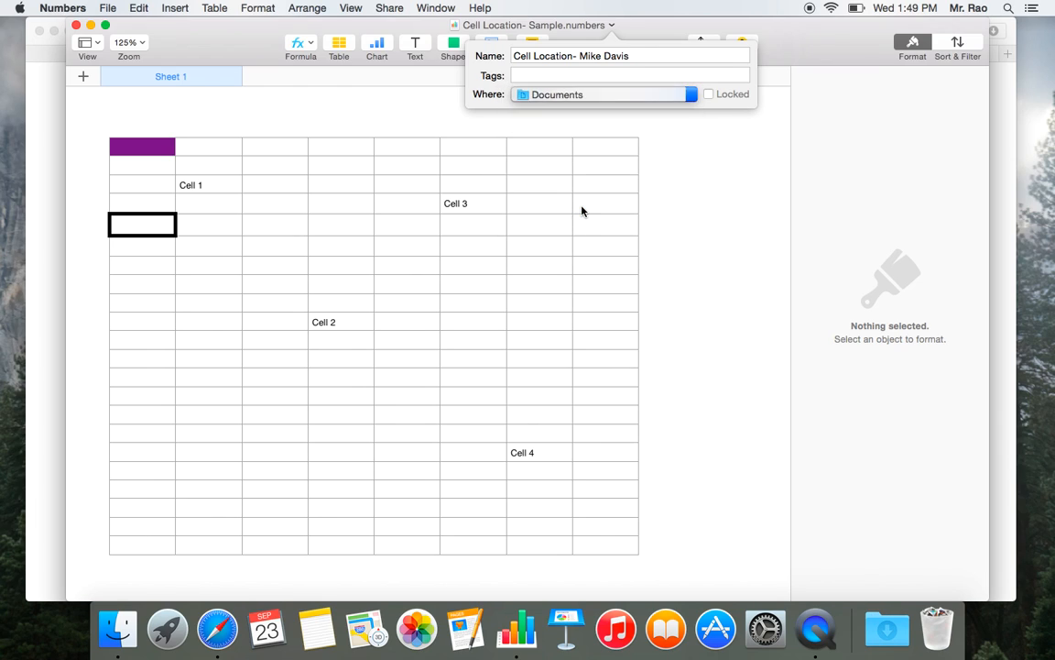
left_click(683, 201)
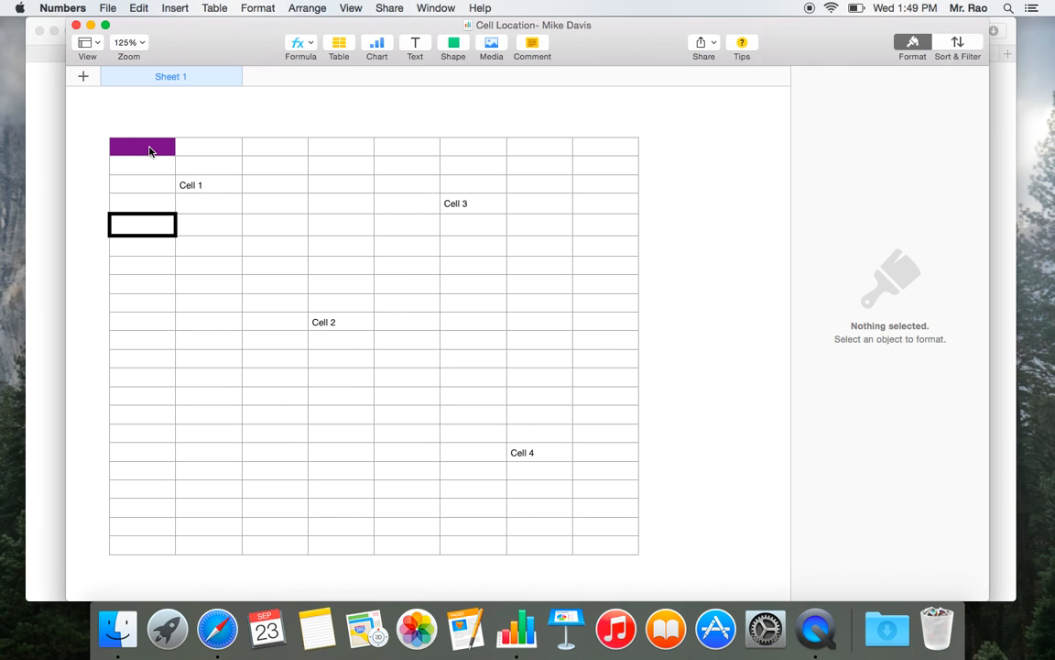
- Replace the "Cell 1" text in the table with its cell location, B3
left_click(186, 163)
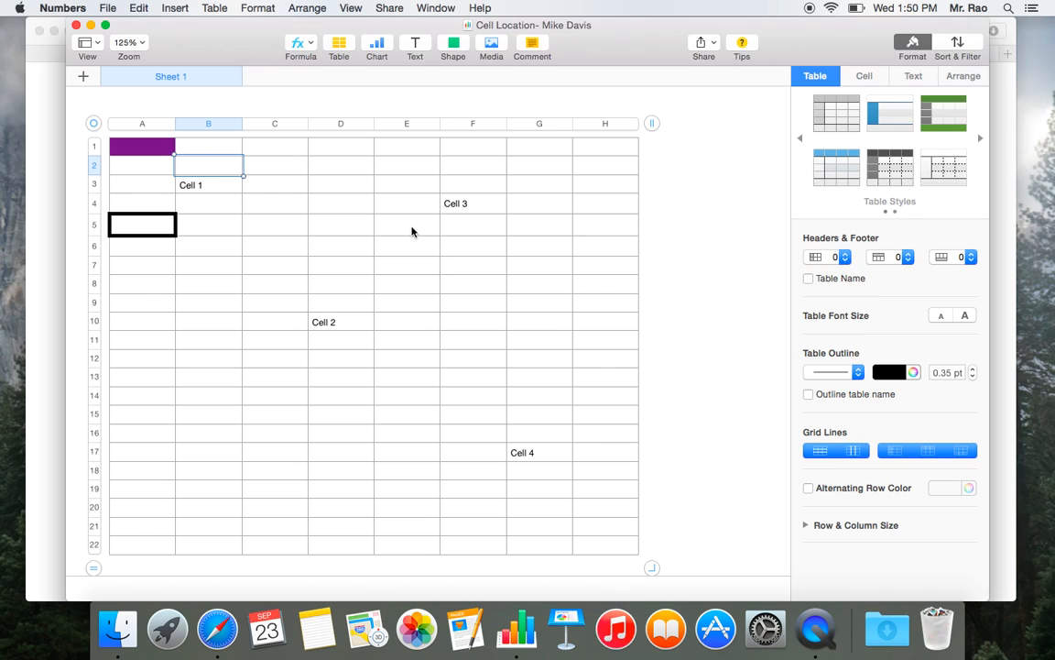
left_click(211, 188)
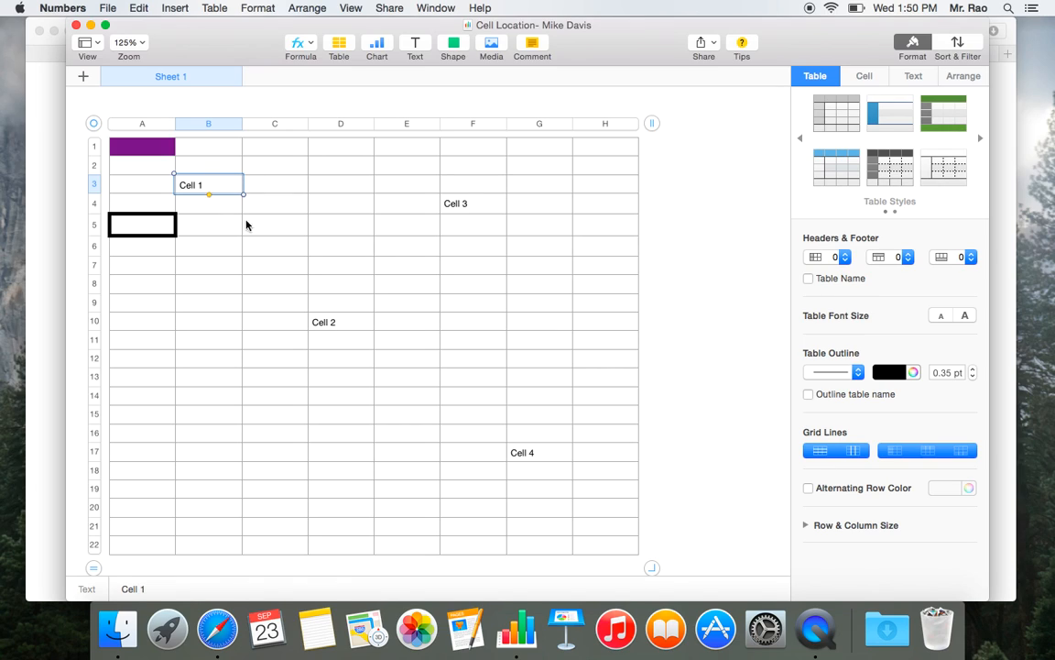
type("B3")
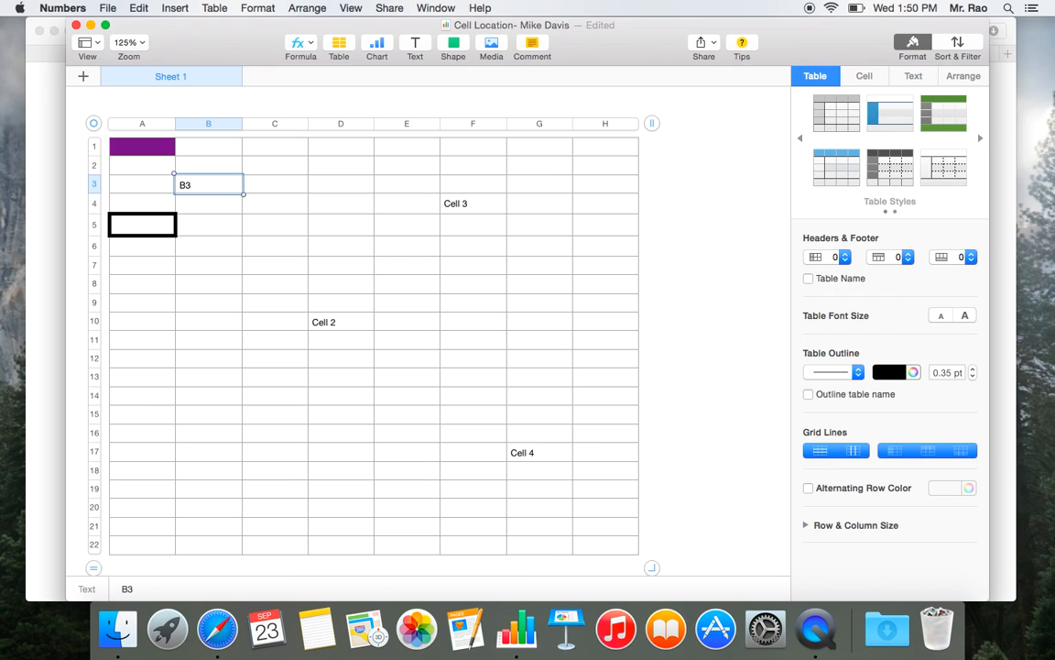
key("Return")
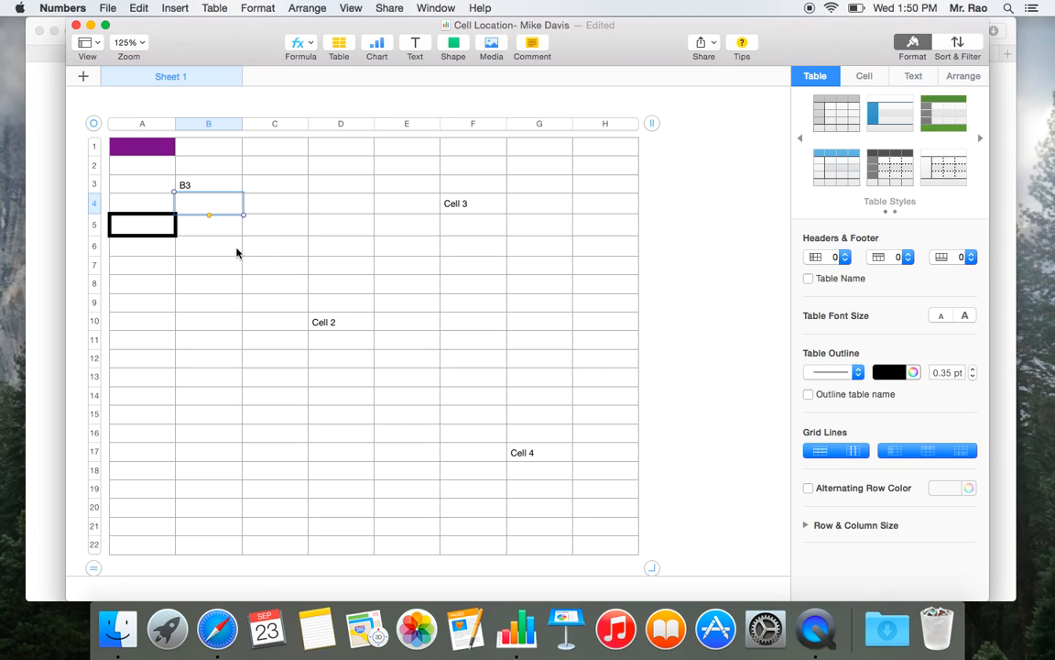
- Replace the "Cell 2" text with its location D10 and the "Cell 3" text with its location F4
left_click(342, 325)
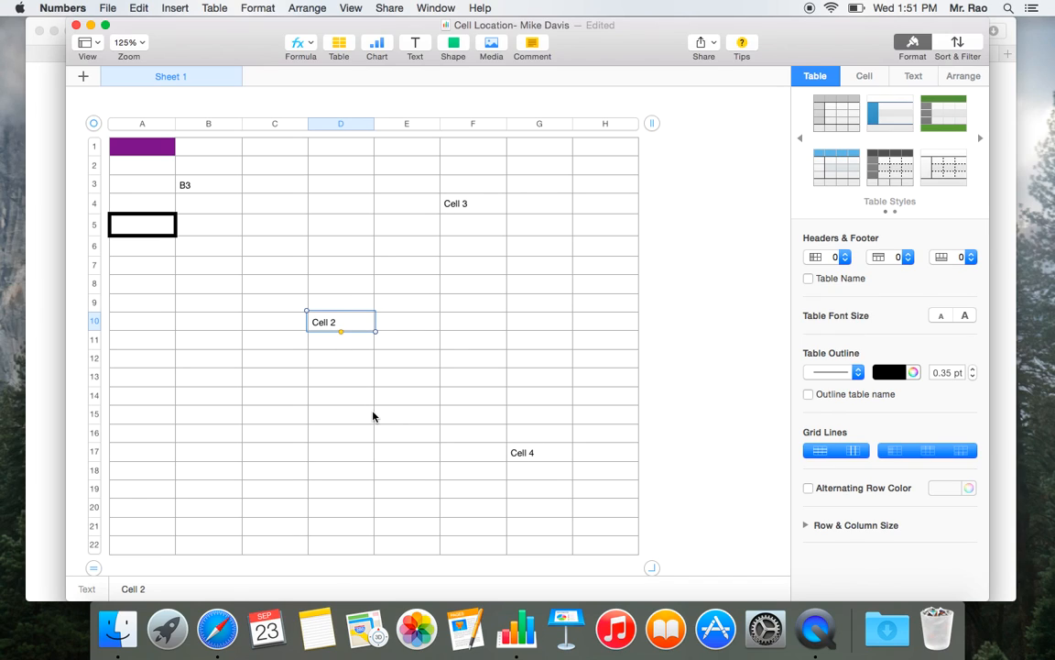
type("D10")
left_click(474, 207)
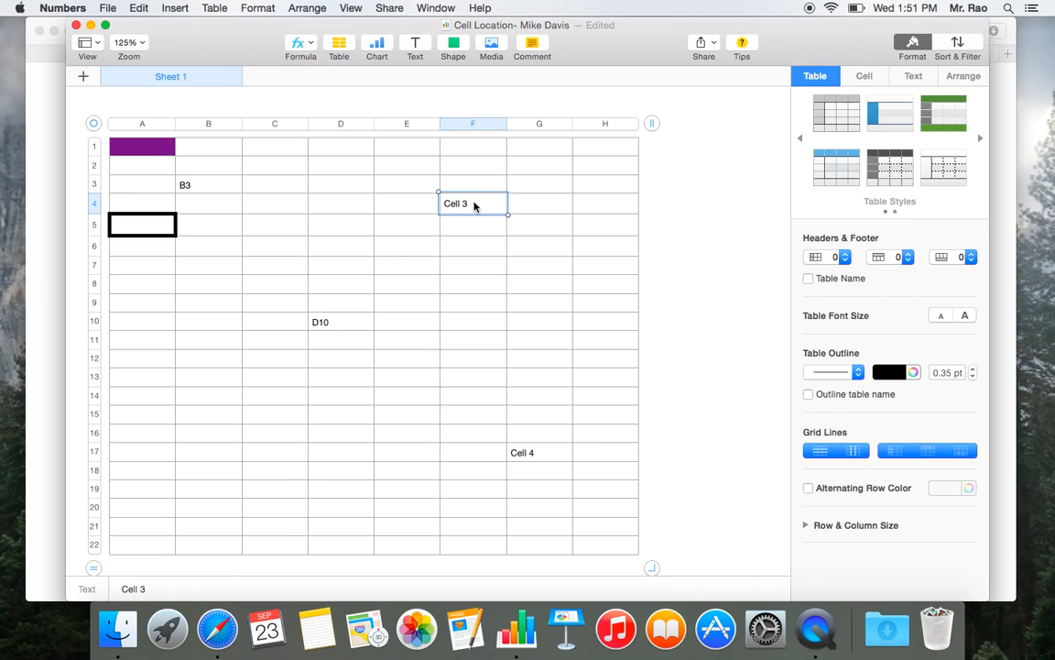
type("F4")
- Replace the "Cell 4" text in the table with its cell location, G17
left_click(521, 398)
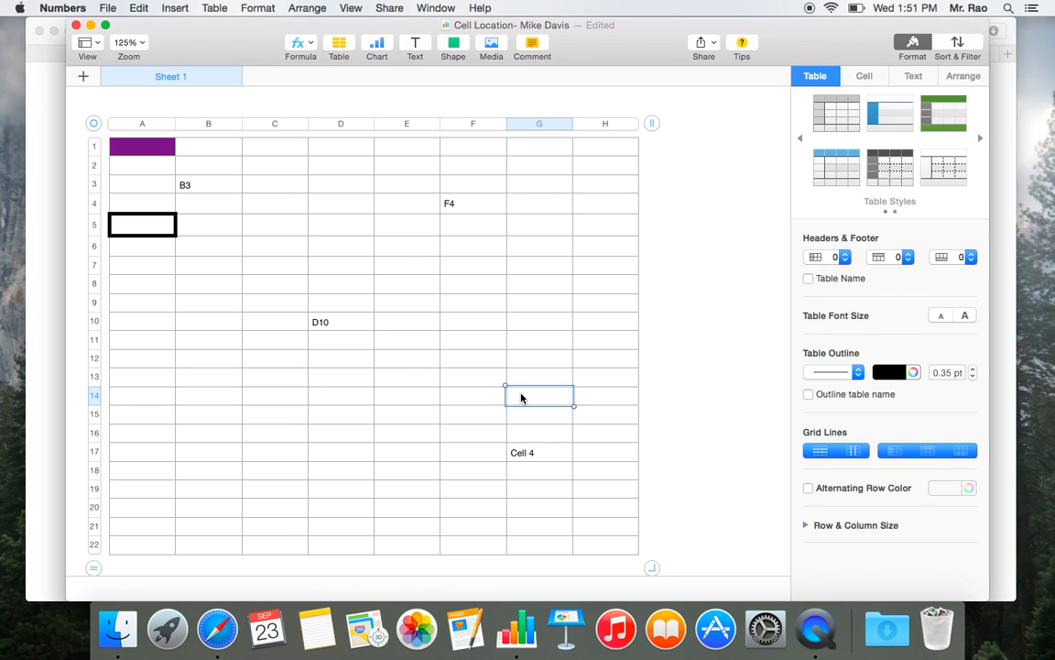
left_click(544, 453)
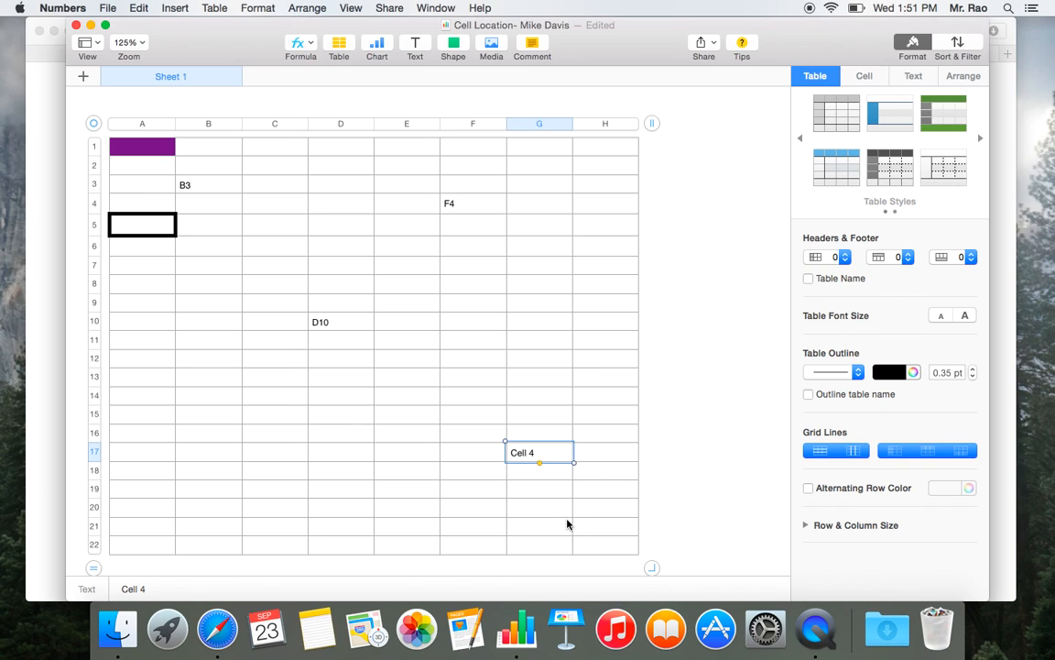
key("BackSpace")
type("G")
type("17")
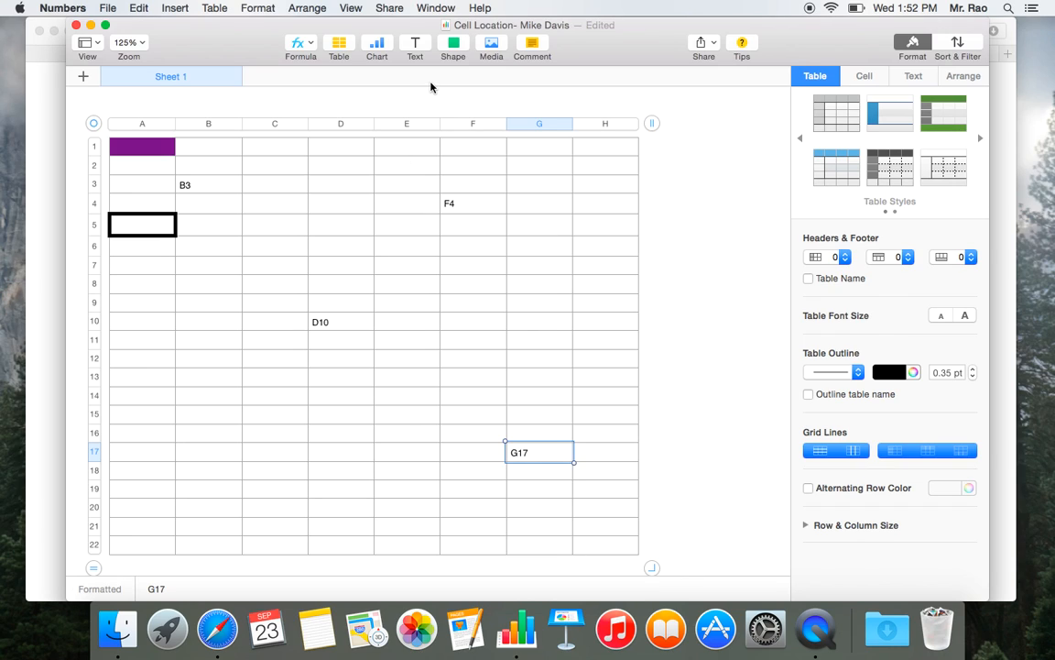
left_click(267, 227)
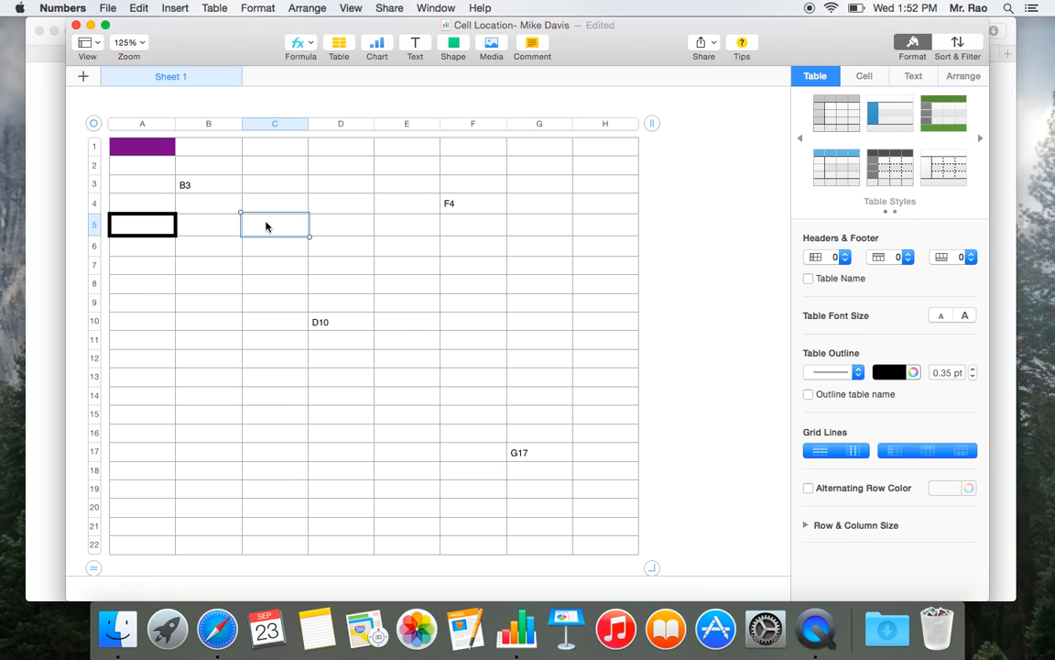
- Change the fill color of cell A1 to blue, using the second shade in the blue column of color fills
left_click(149, 154)
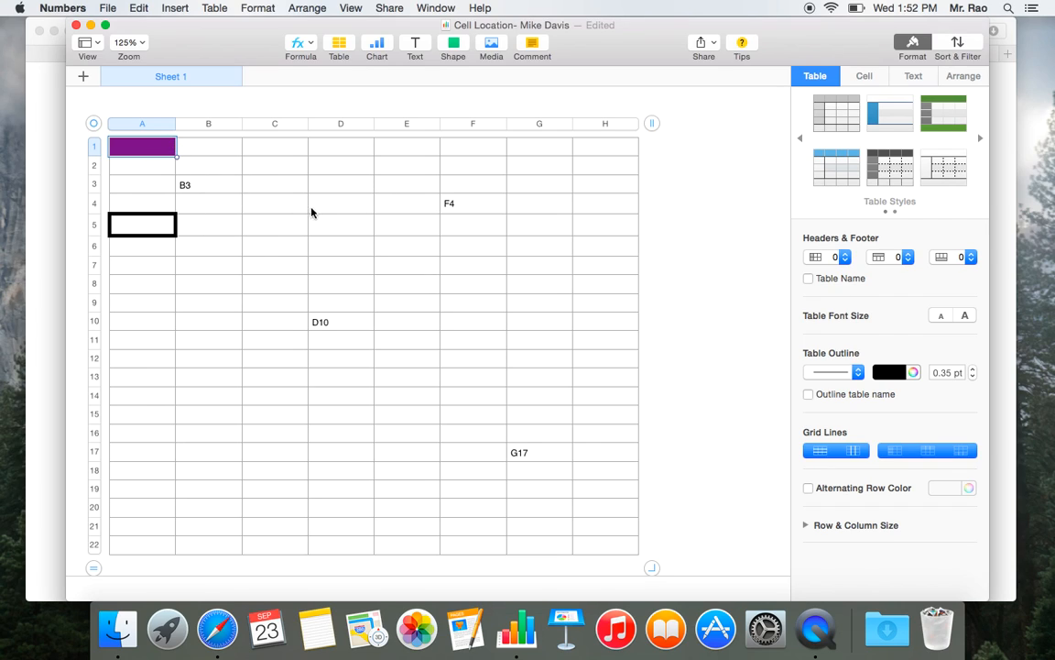
left_click(195, 182)
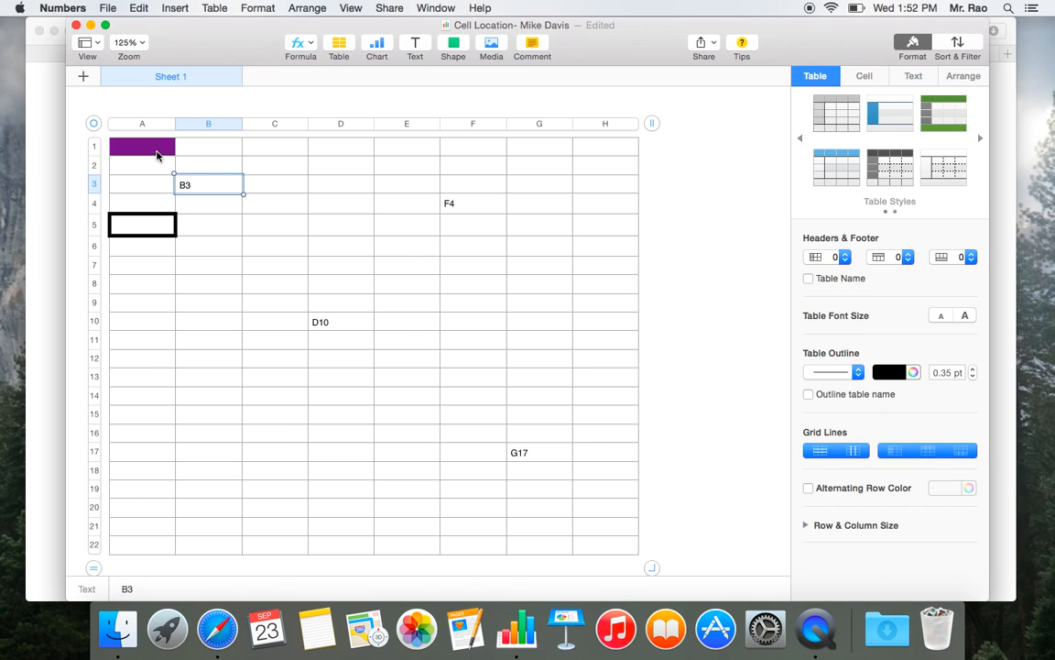
left_click(153, 152)
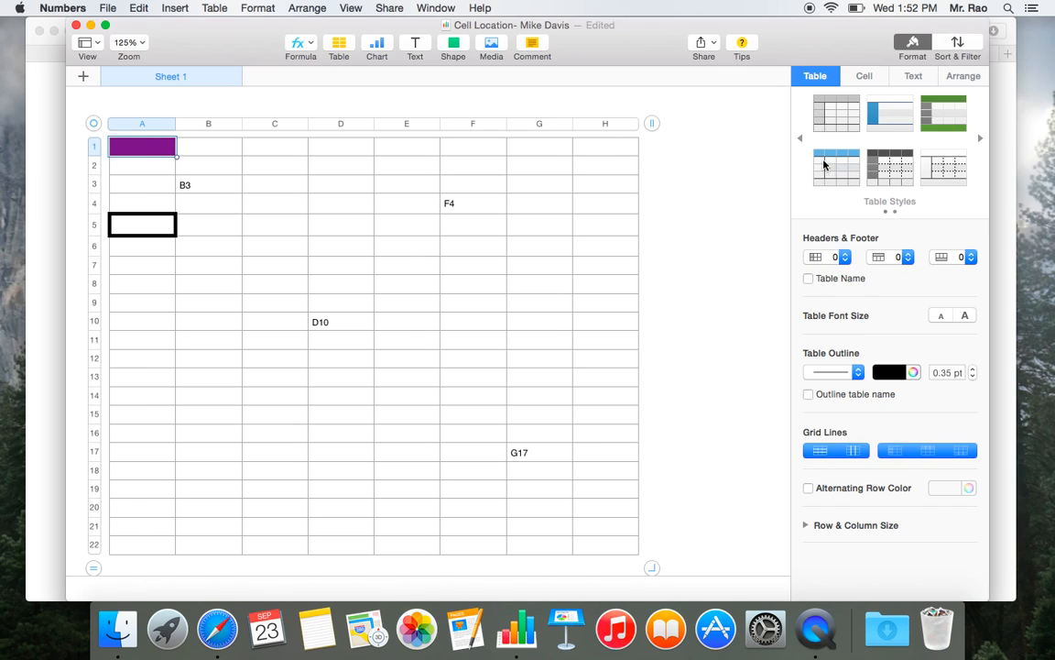
left_click(865, 77)
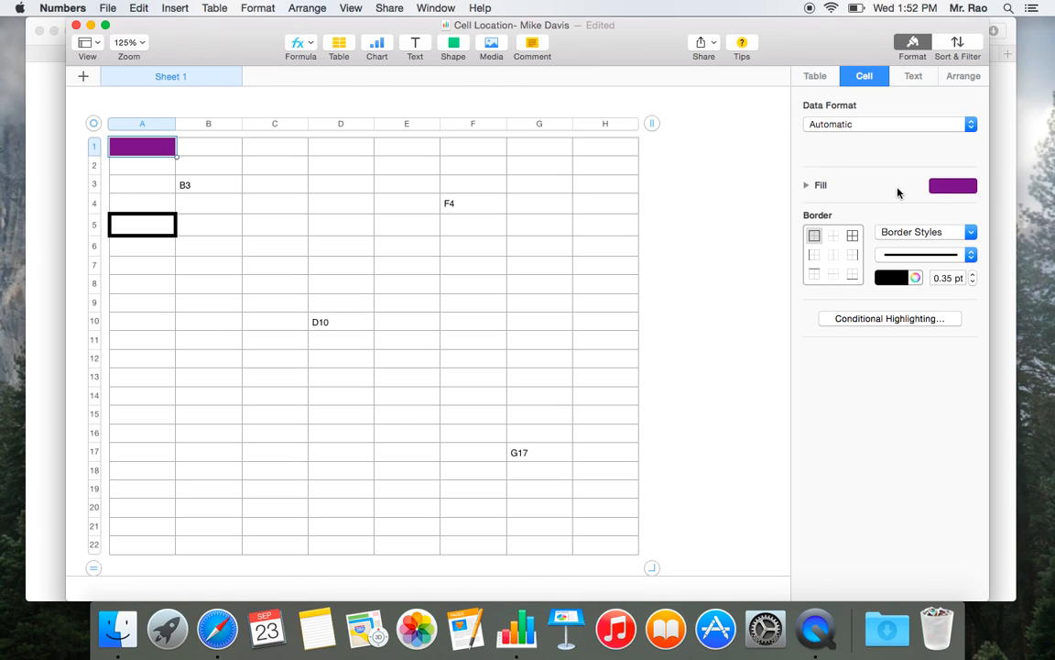
left_click(970, 187)
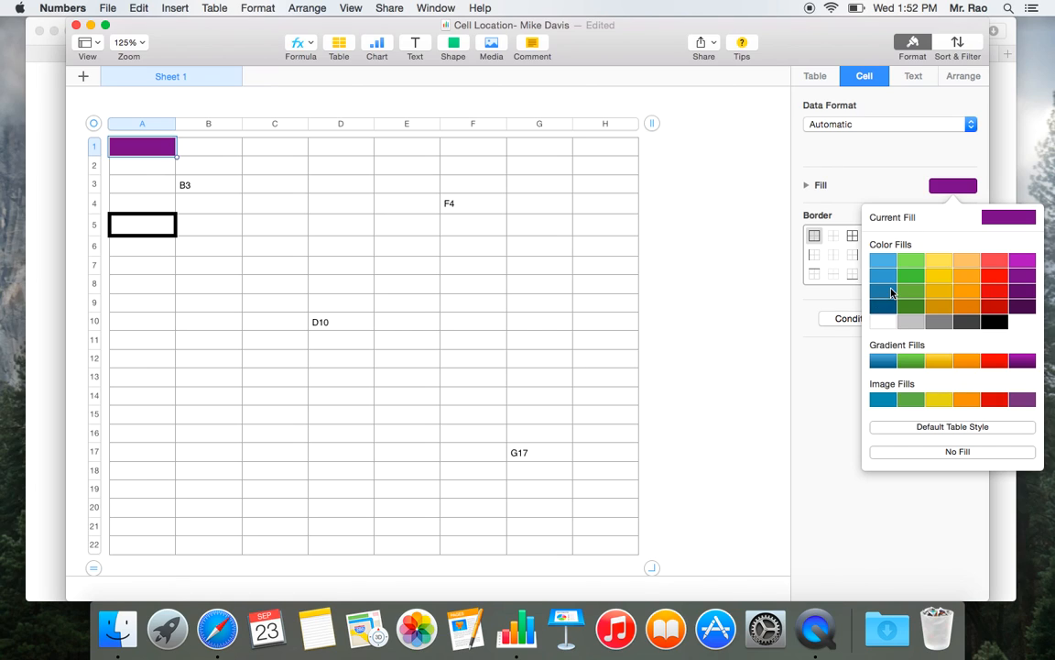
left_click(888, 280)
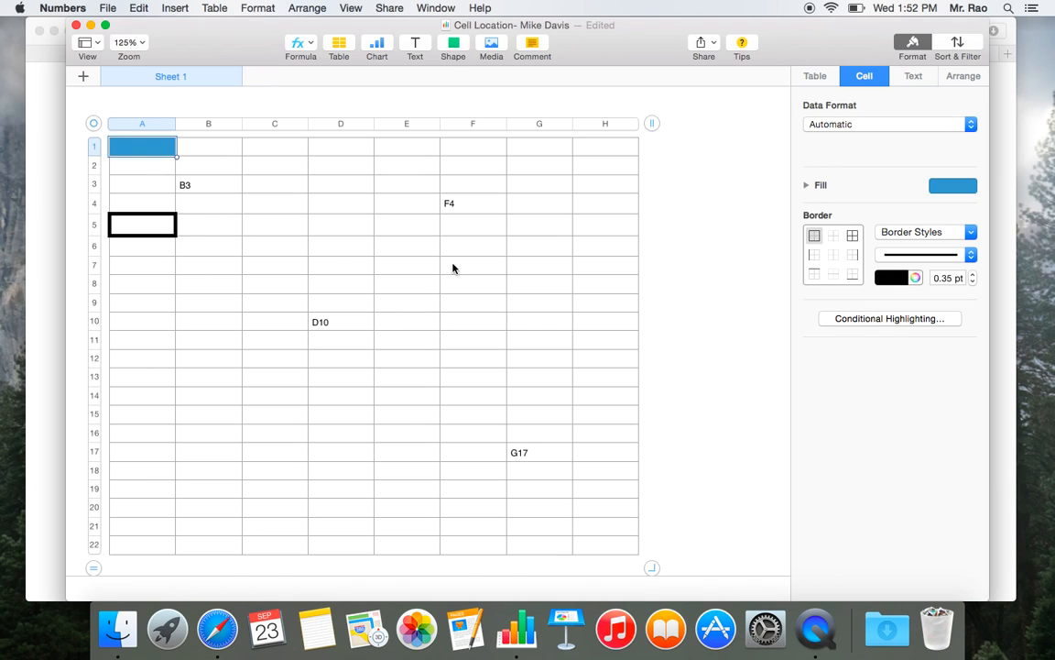
- Give cell A1 a red outside border with a width of 4 pt
left_click(816, 237)
left_click(903, 279)
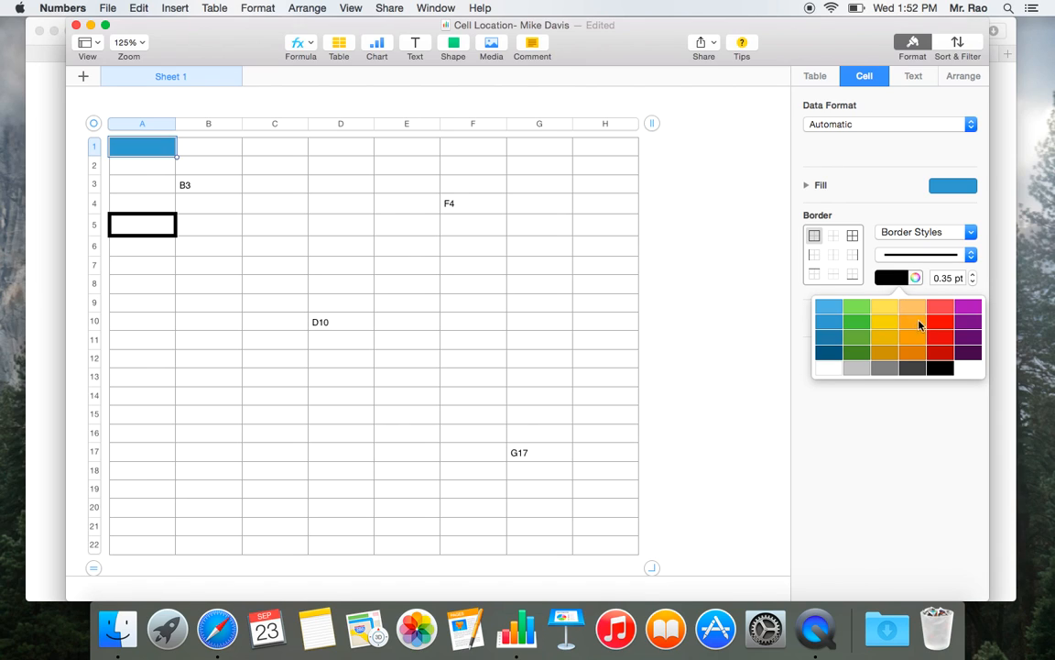
left_click(940, 323)
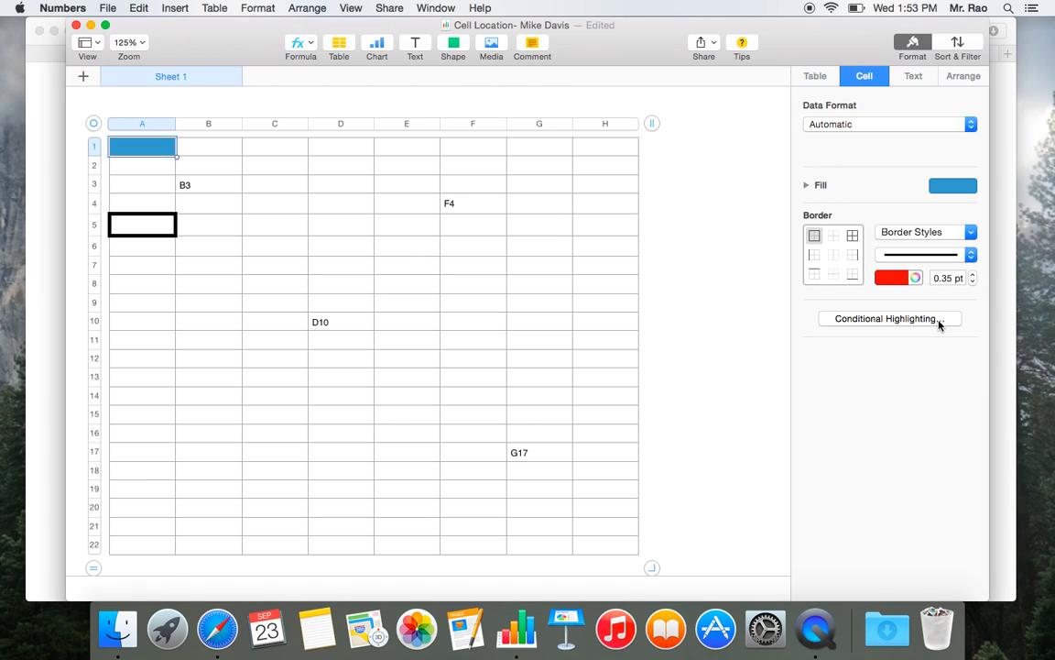
left_click(973, 275)
left_click(973, 275)
left_click(973, 274)
left_click(973, 275)
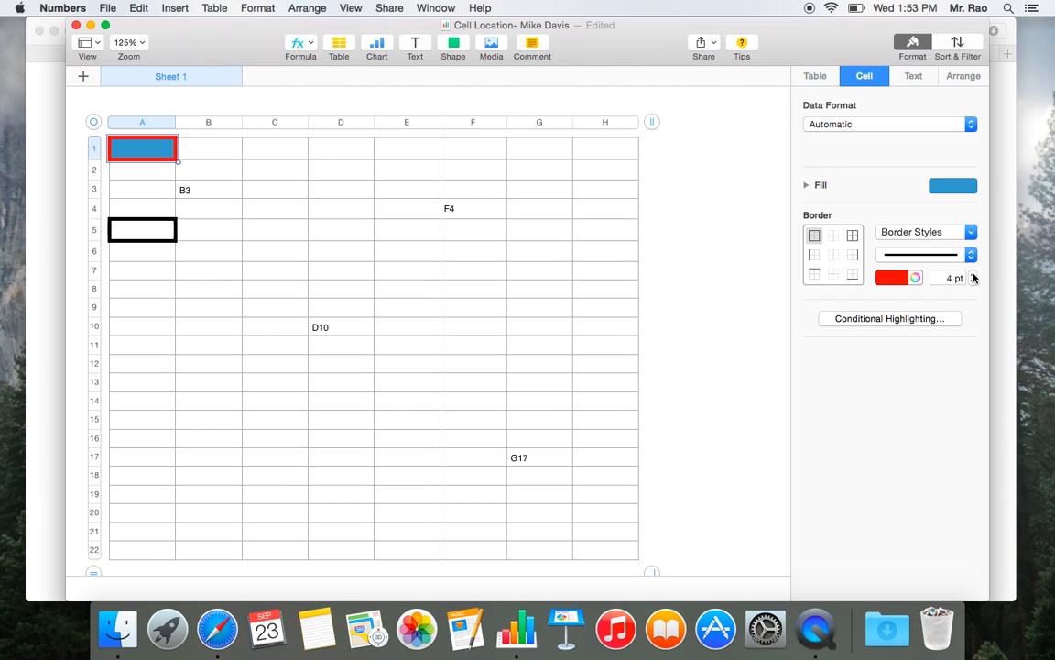
- Reduce the thick border around cell A5 to the minimum width by entering 0 pt
left_click(140, 184)
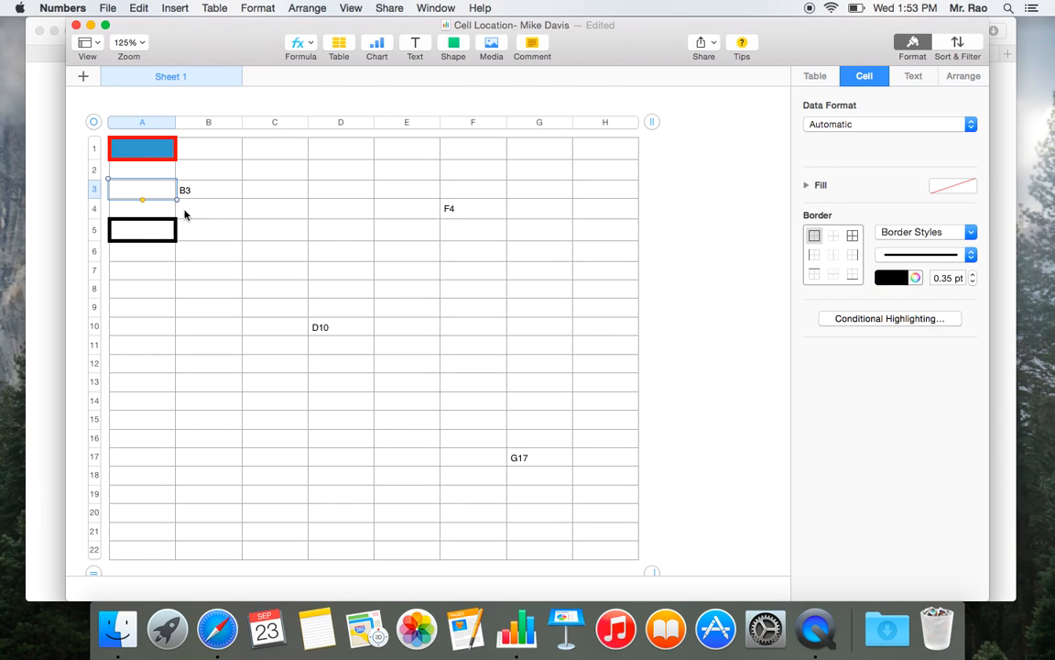
left_click(142, 234)
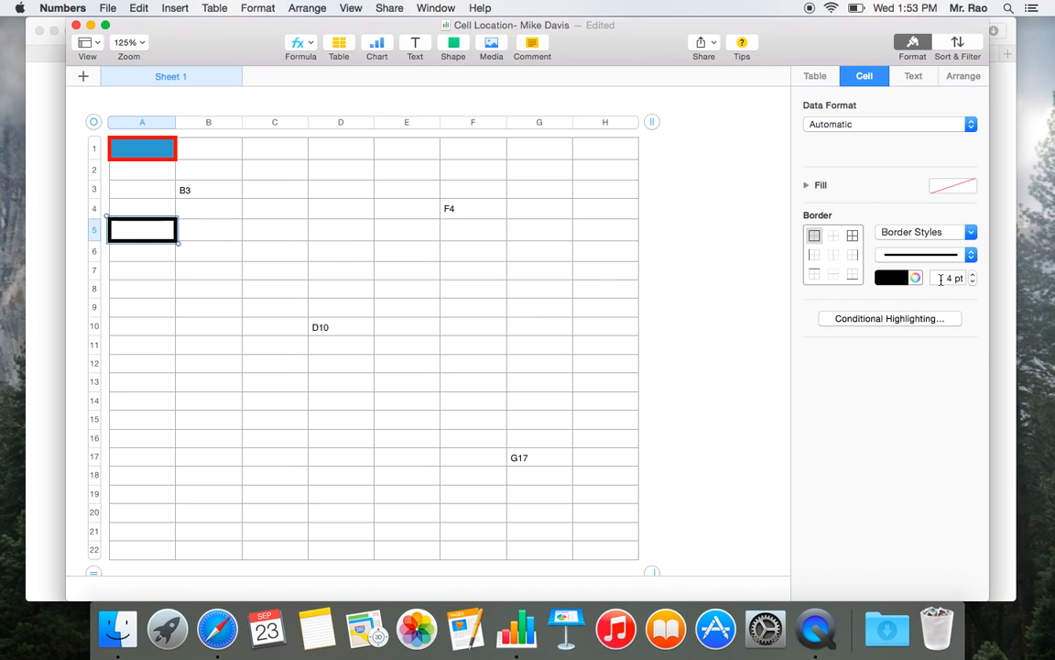
left_click_drag(942, 276, 967, 276)
type("0")
key("Return")
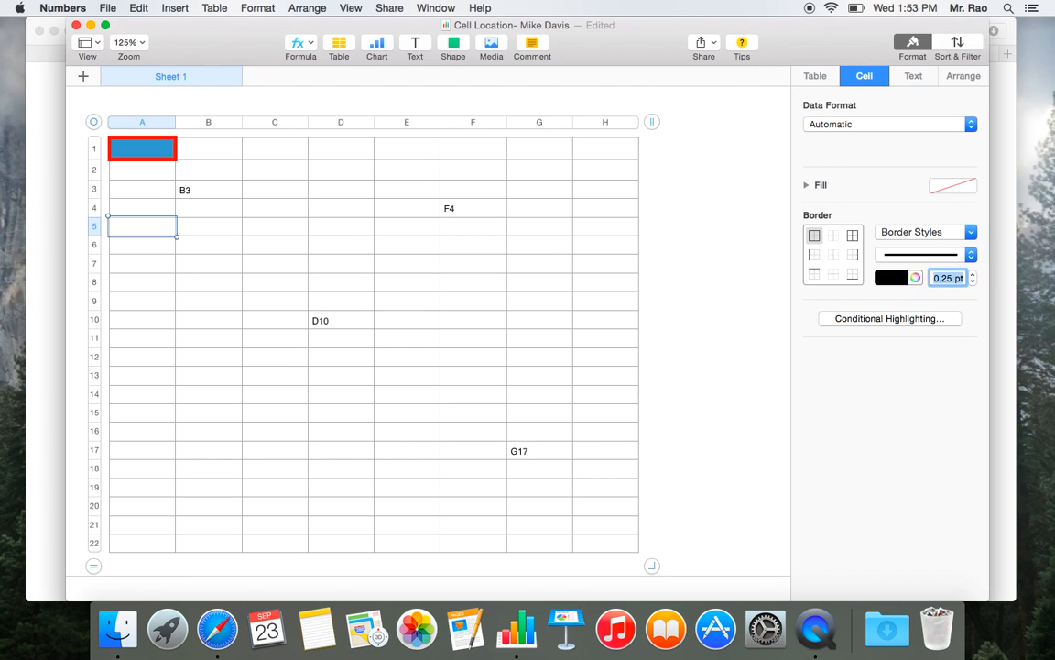
- Undo the last border width change on cell A5
left_click(443, 286)
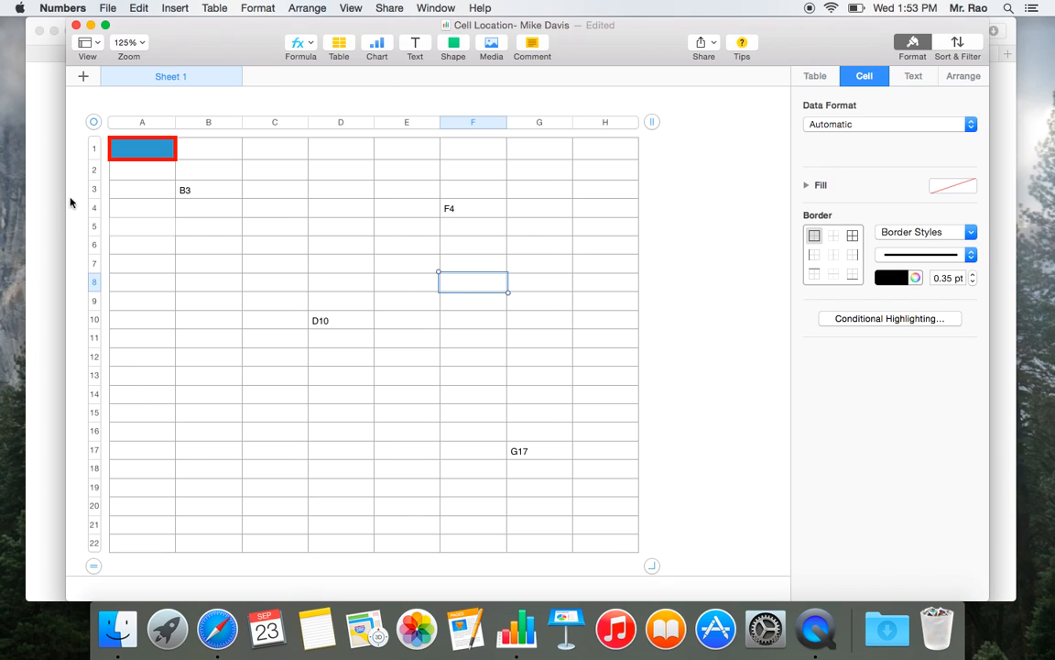
left_click(134, 226)
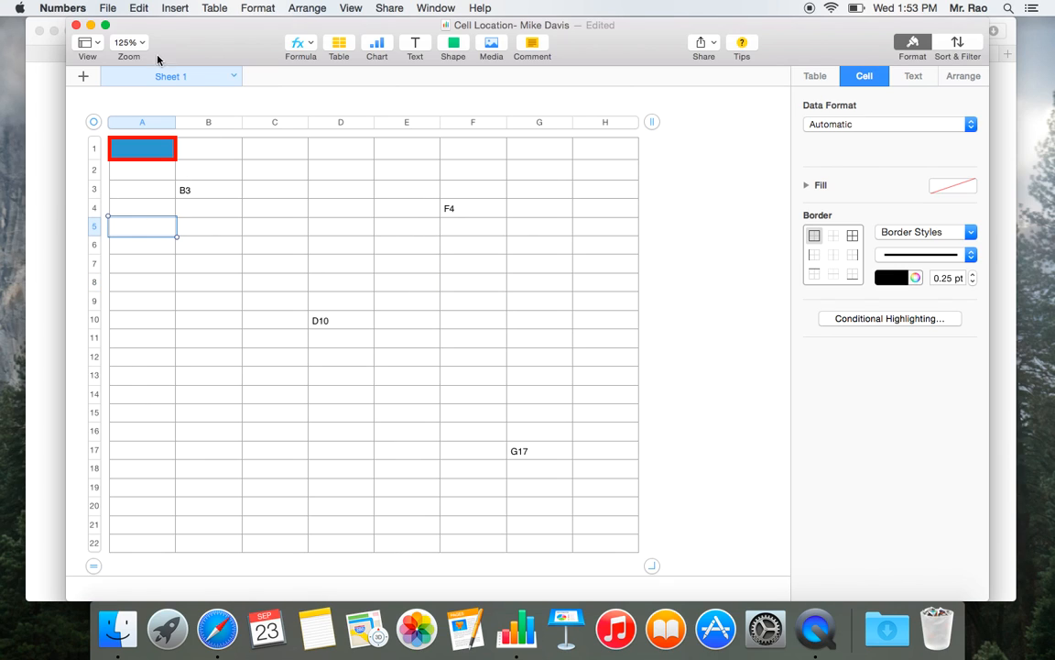
left_click(138, 8)
left_click(148, 26)
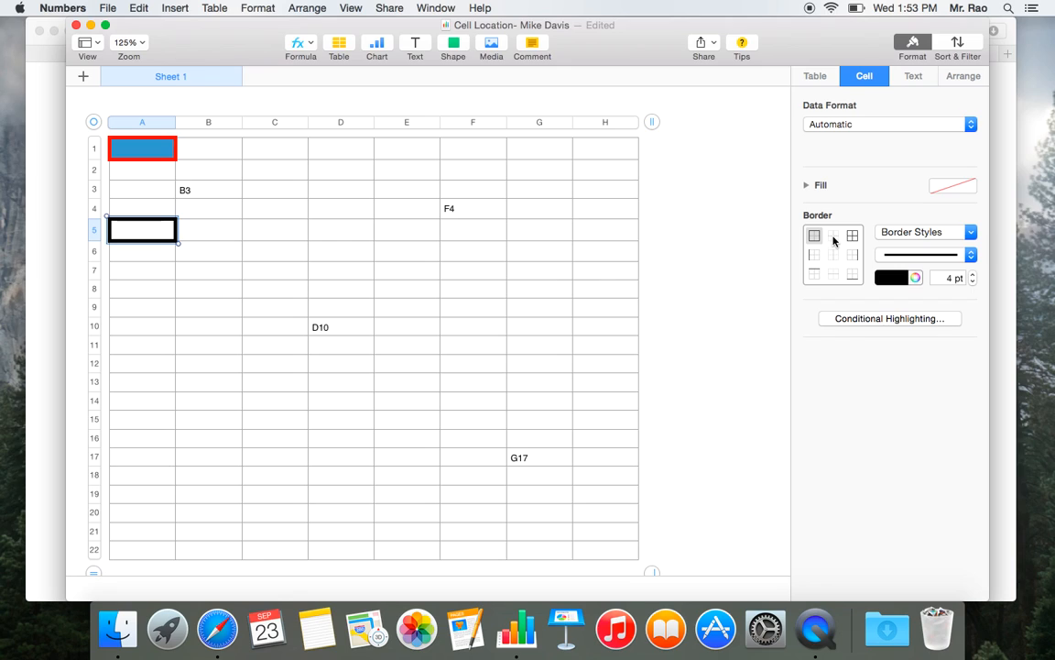
- Remove the outside border of cell A5 by setting its line style to No Border
left_click(852, 256)
left_click(853, 275)
left_click(815, 274)
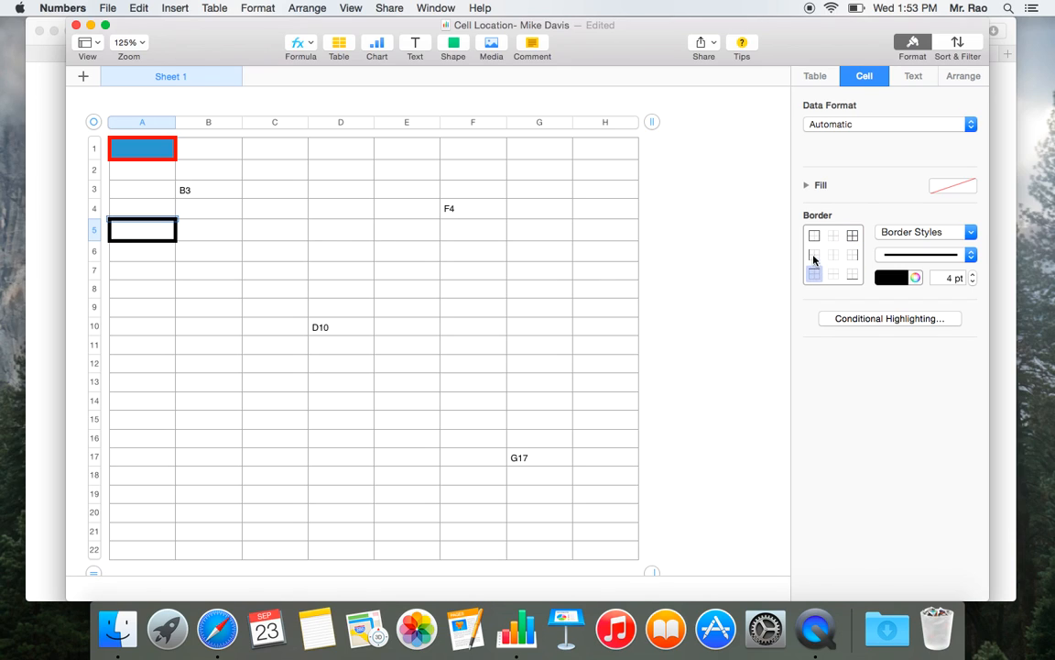
left_click(815, 236)
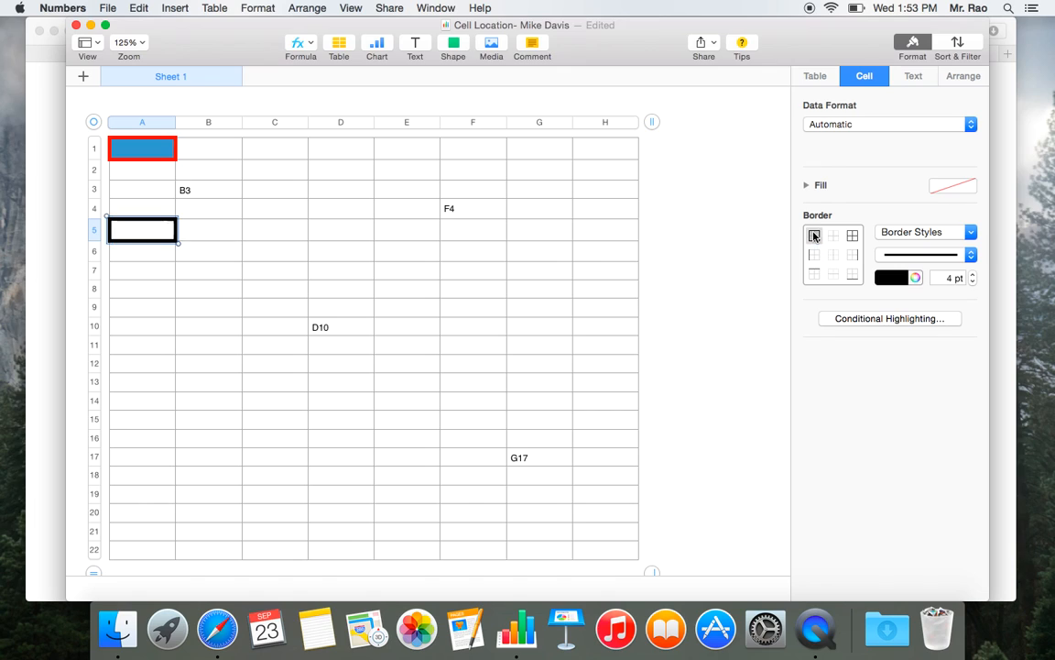
left_click(951, 257)
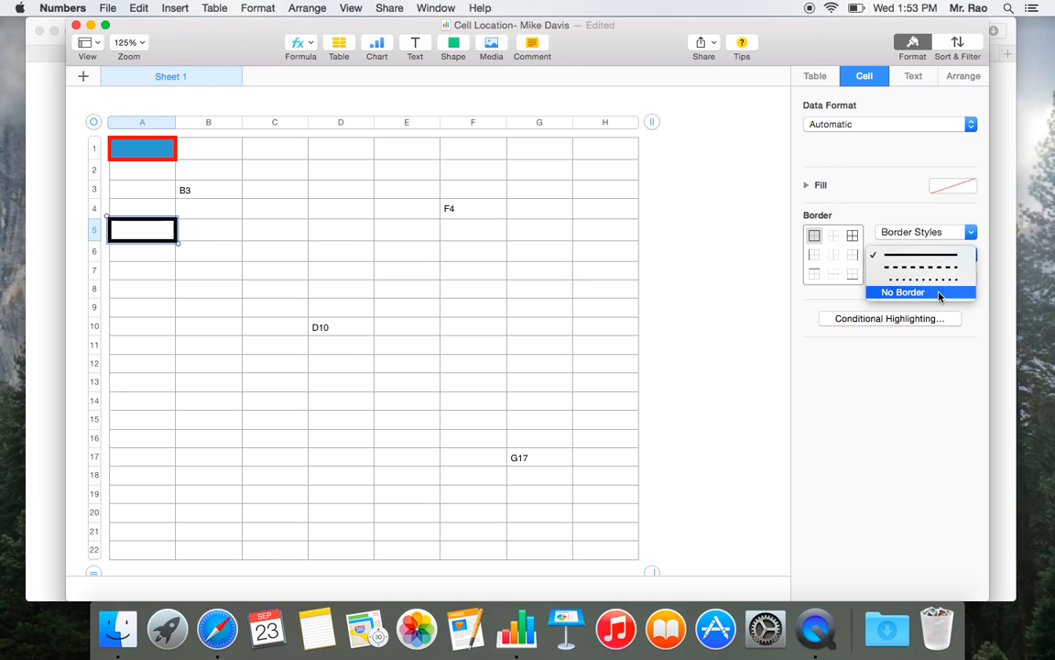
left_click(939, 292)
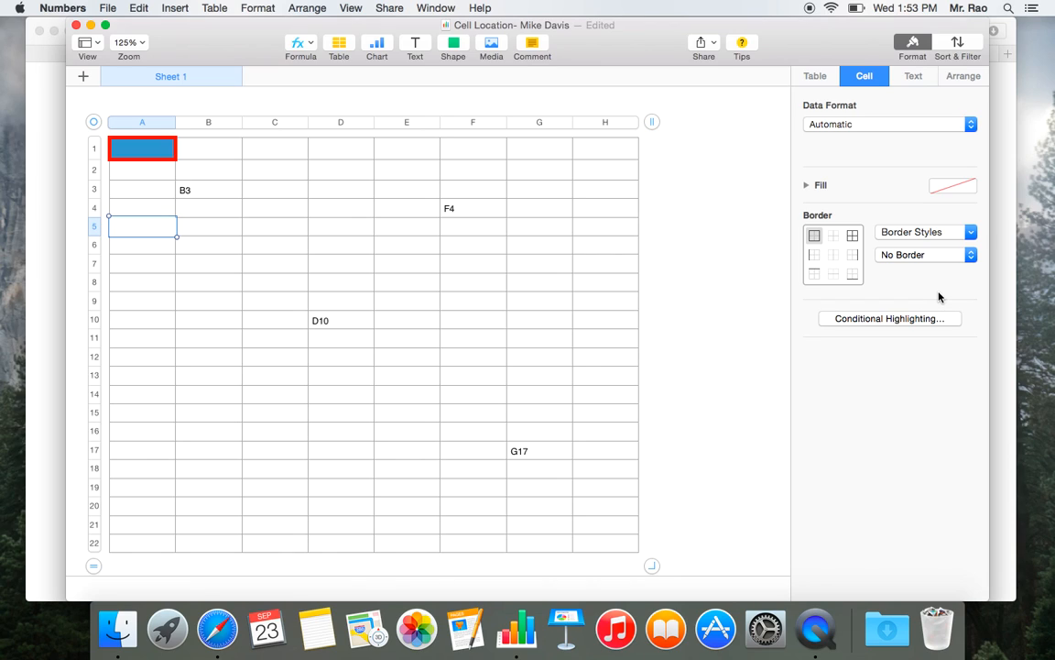
left_click(305, 242)
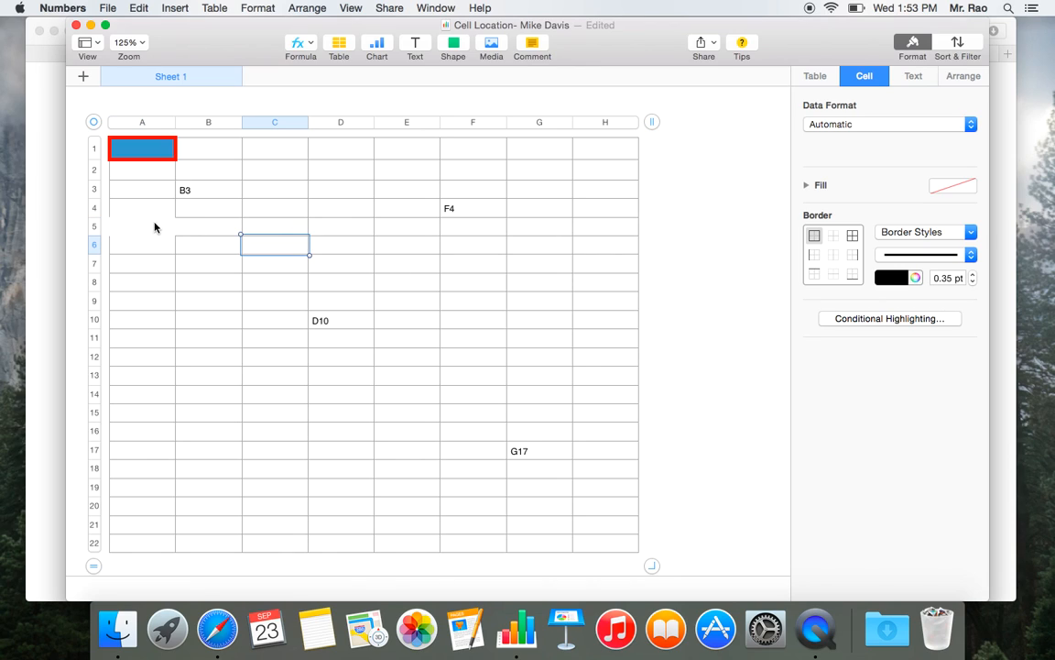